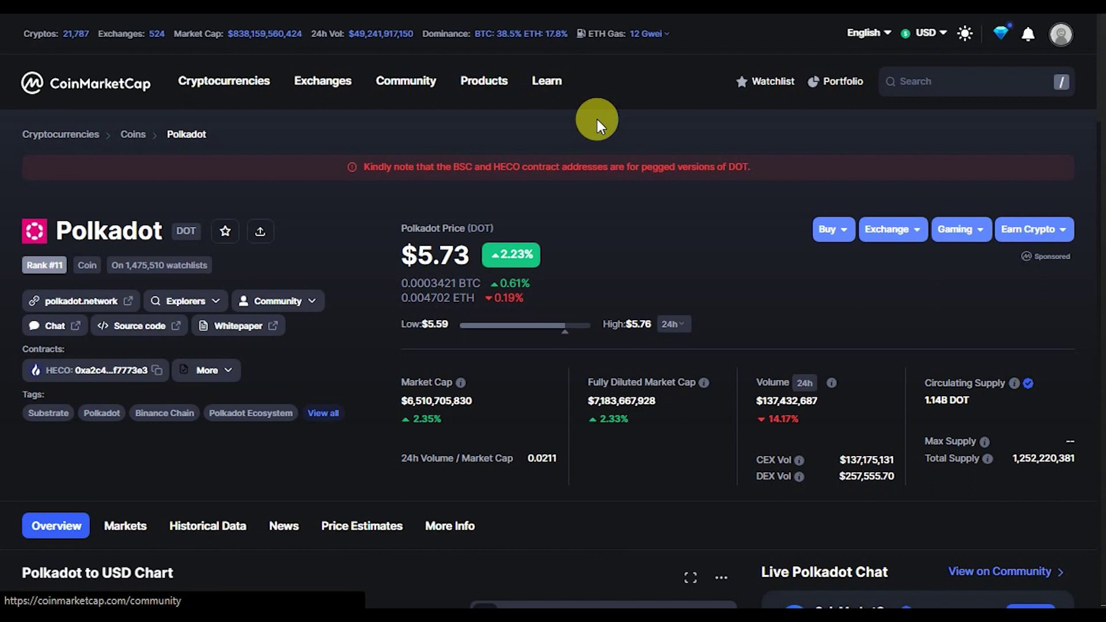
Step: Scroll through Polkadot's CoinMarketCap price data, then bring up the TradingView DOT/USDT chart tab
scroll(1101, 167, "down", 10)
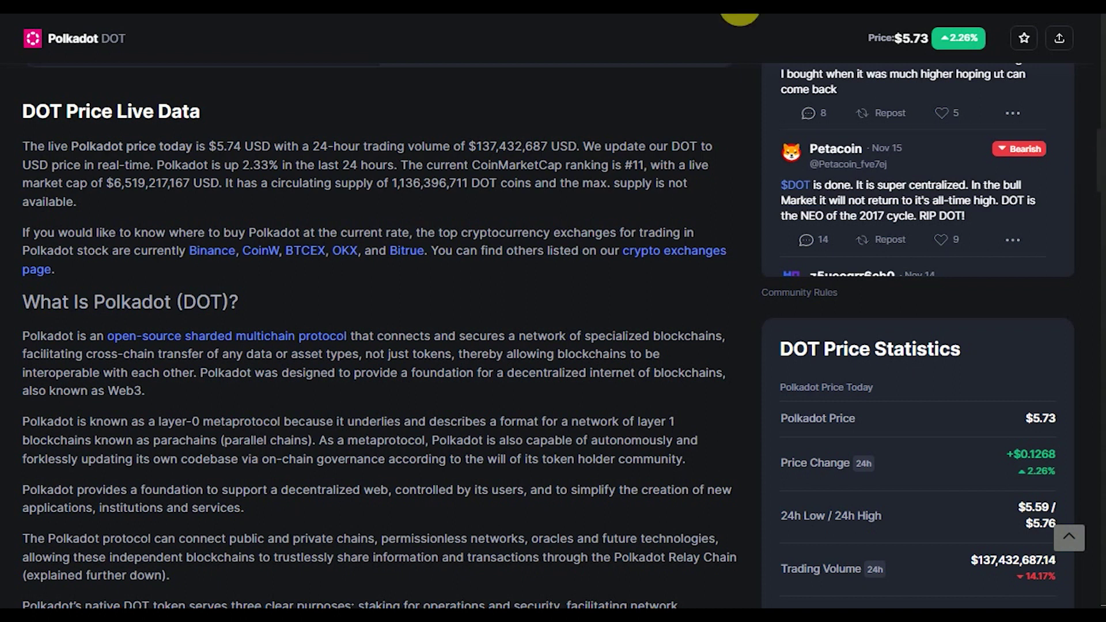
left_click(845, 14)
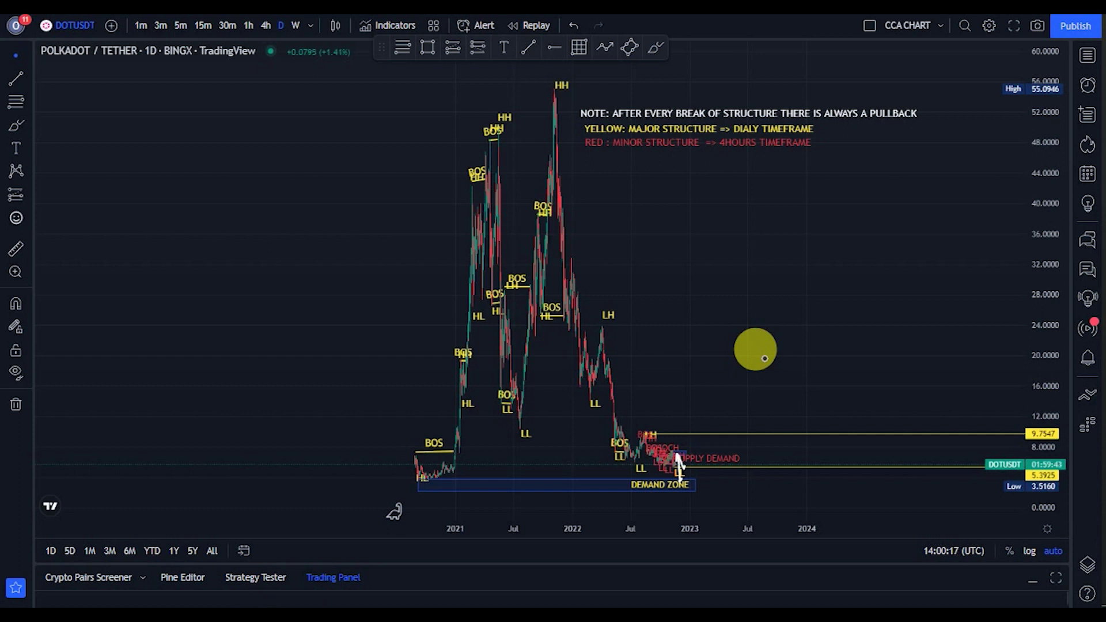
Step: Zoom the daily DOT/USDT chart in horizontally with the bottom + zoom button
mouse_move(554, 488)
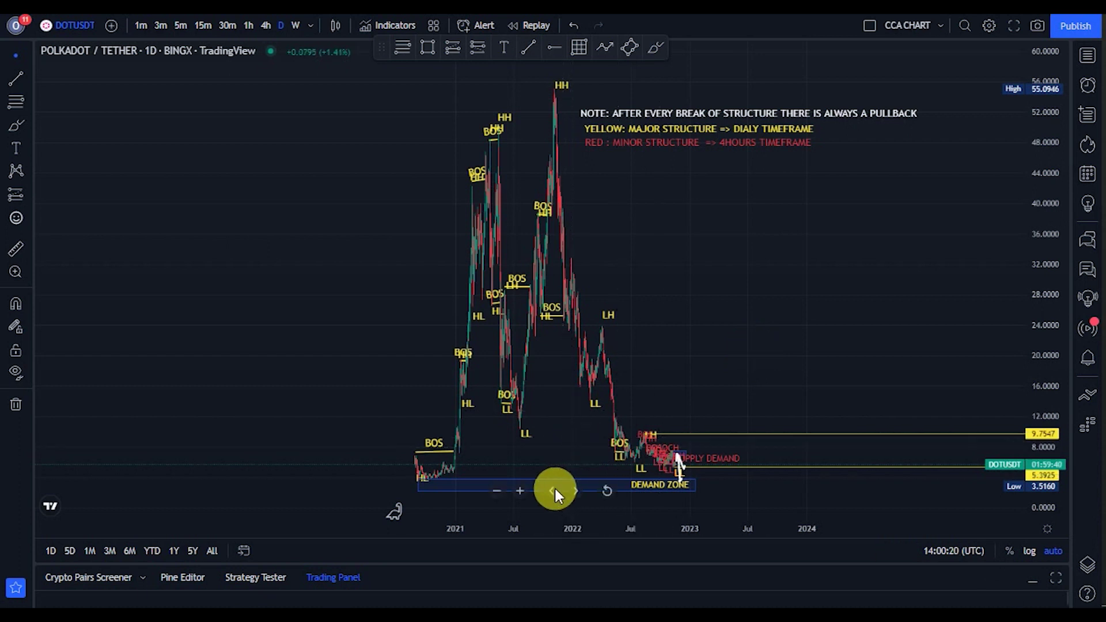
left_click(518, 491)
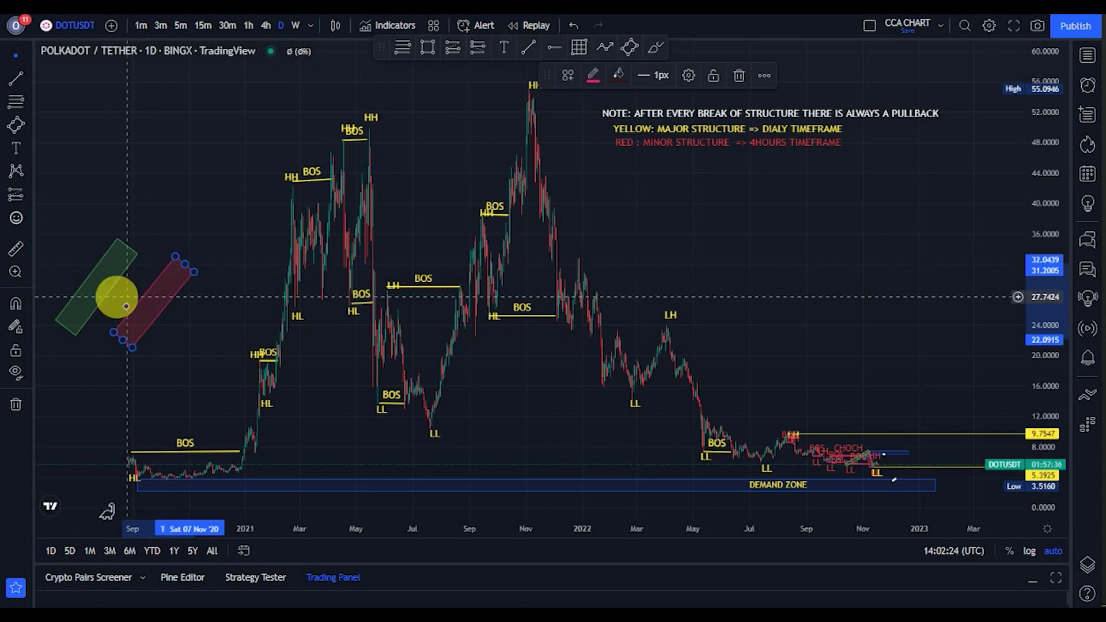
Step: Zoom into the late-2020–2021 rally, stretch the green channel over it, and narrow the red box
left_click(119, 299)
left_click(119, 299)
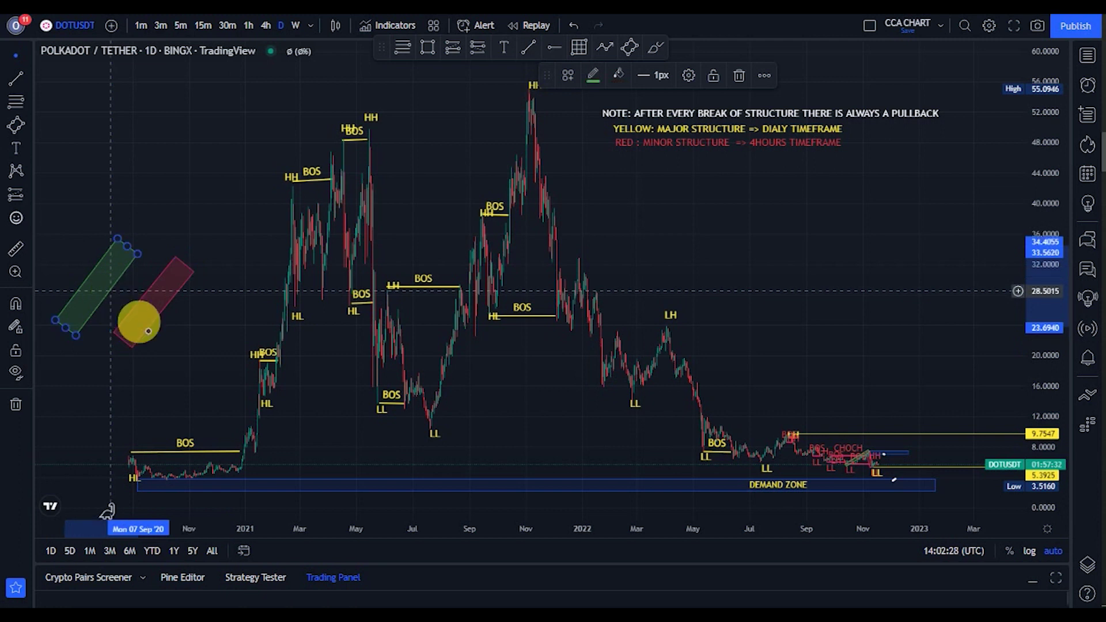
left_click(153, 336)
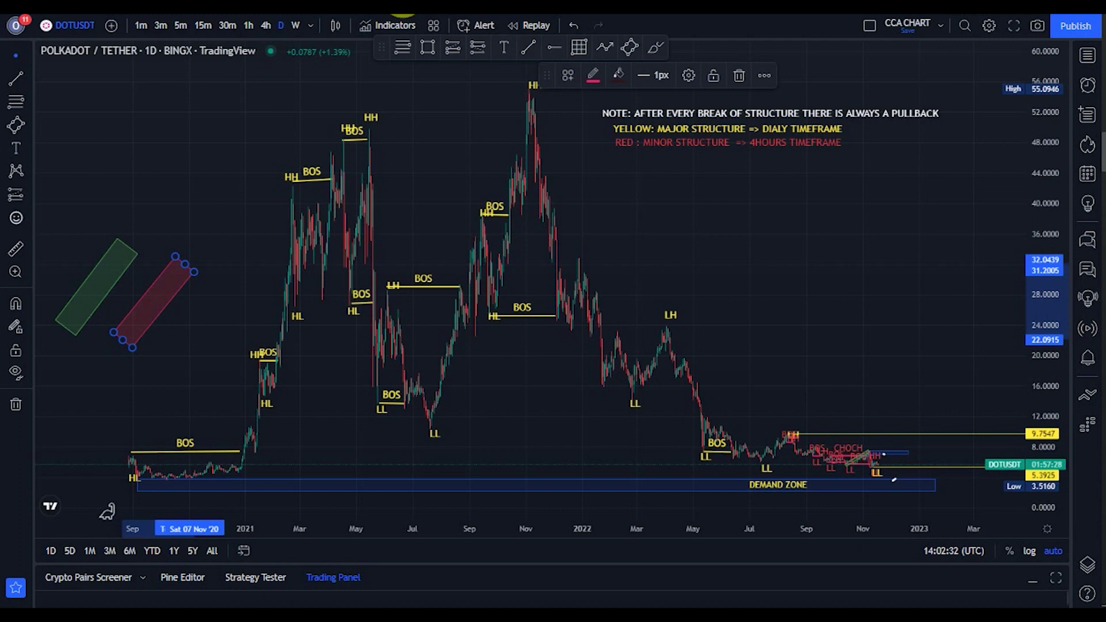
left_click_drag(106, 511, 230, 511)
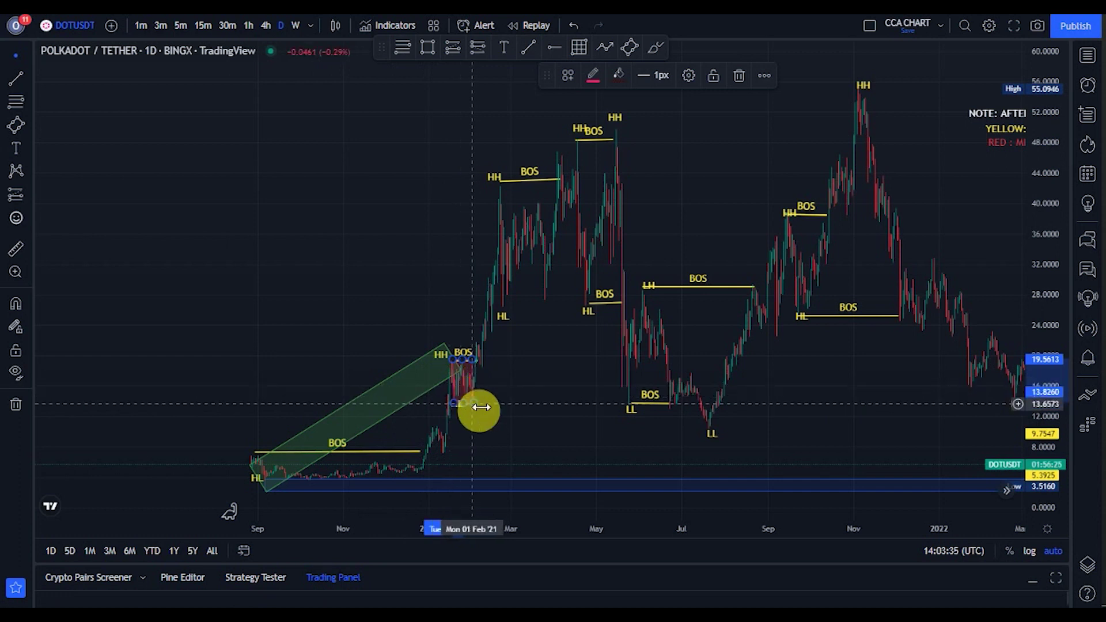
mouse_move(480, 407)
left_mouse_down()
mouse_move(447, 351)
mouse_move(496, 269)
mouse_move(488, 245)
mouse_move(461, 240)
left_mouse_up()
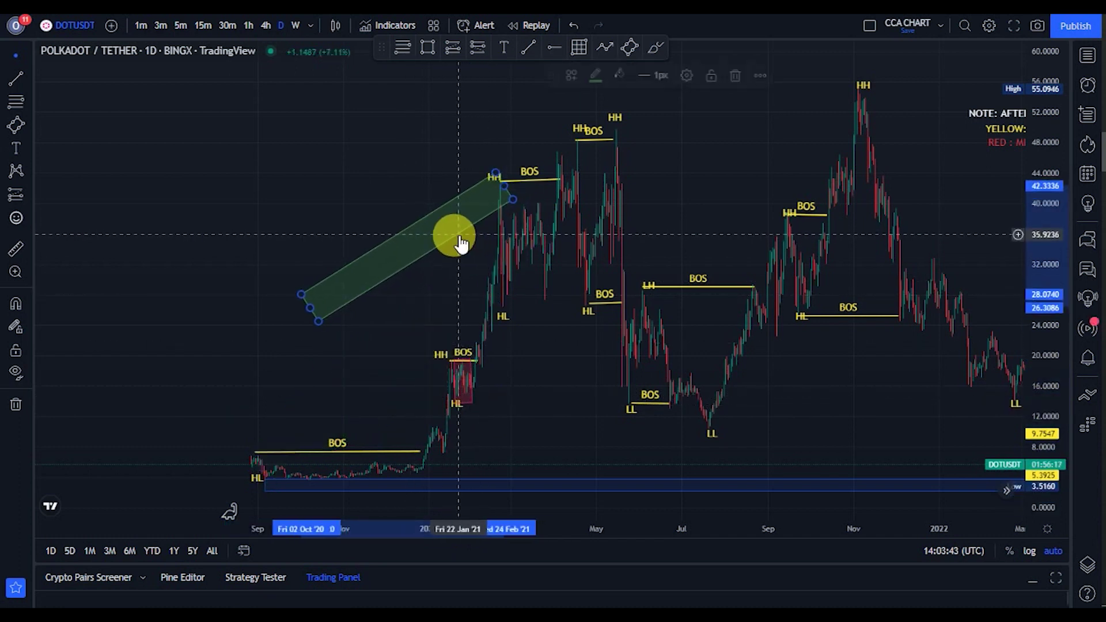
left_click_drag(311, 310, 452, 404)
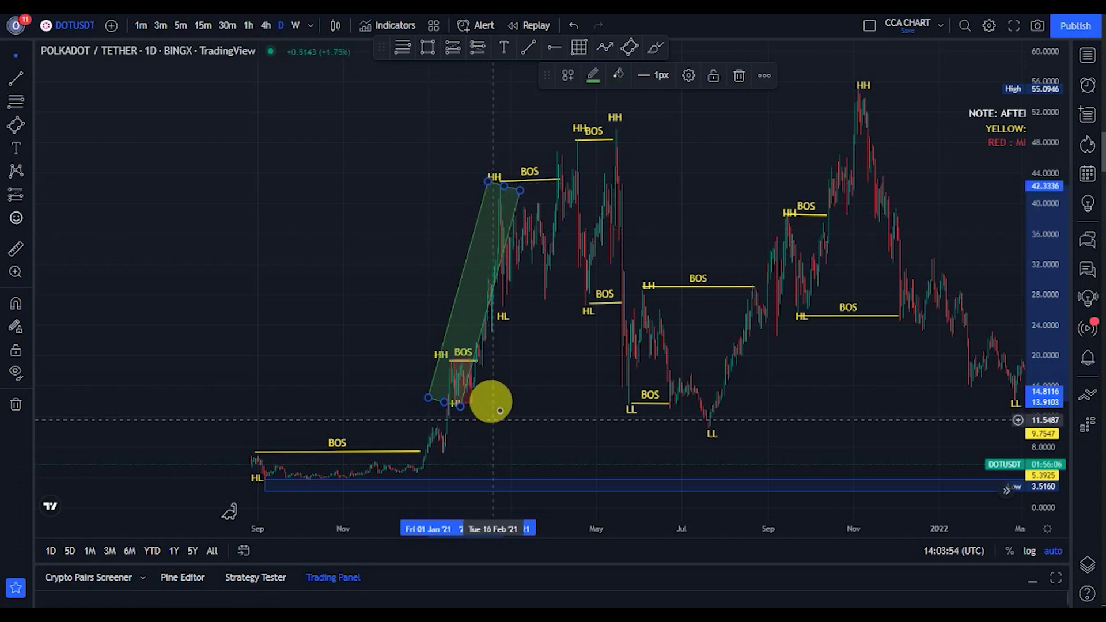
left_click(471, 395)
Step: Stretch the red channel over the drop from the HH and reshape the green channel into a parallel band
left_click_drag(478, 402, 511, 247)
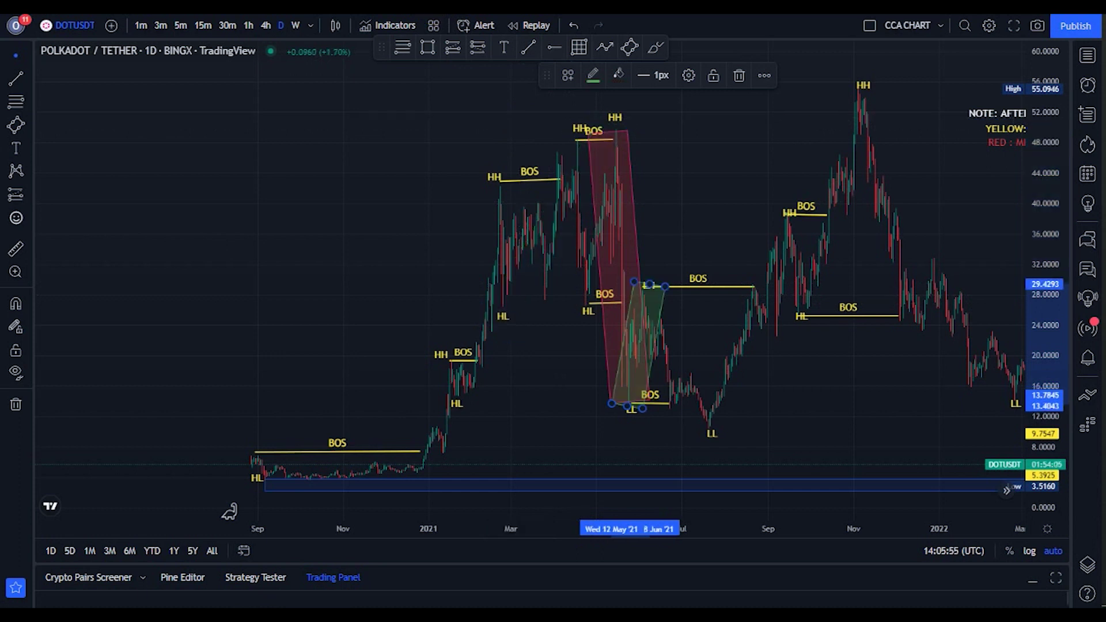
left_click(625, 305)
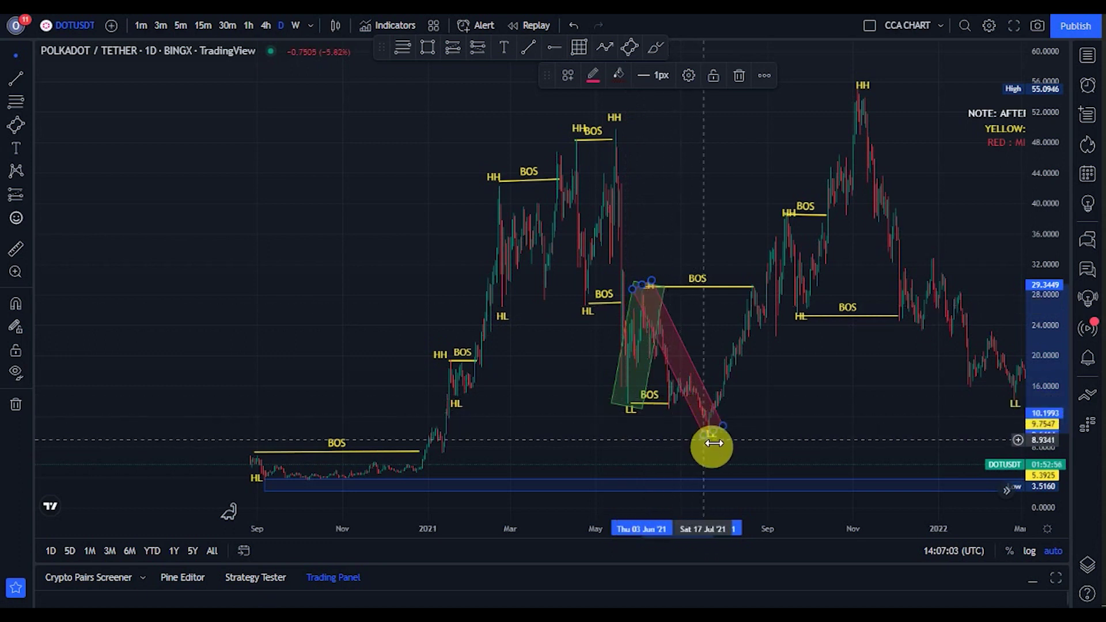
left_click(652, 286)
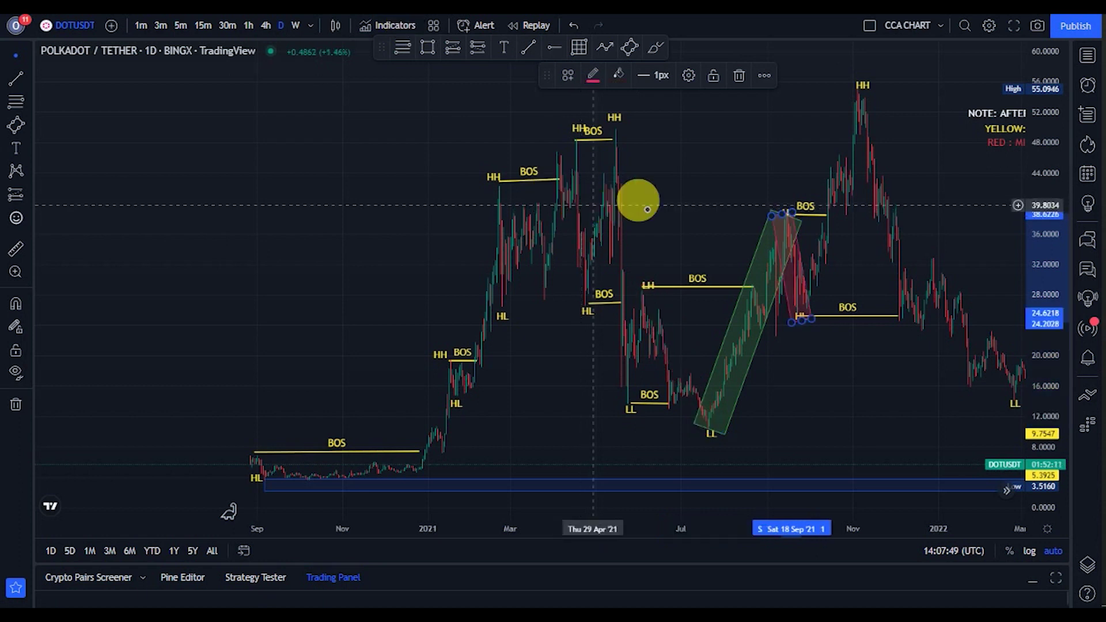
Step: Pan to 2021–2022 price action and move the green channel onto the rise to the HH
left_click(588, 211)
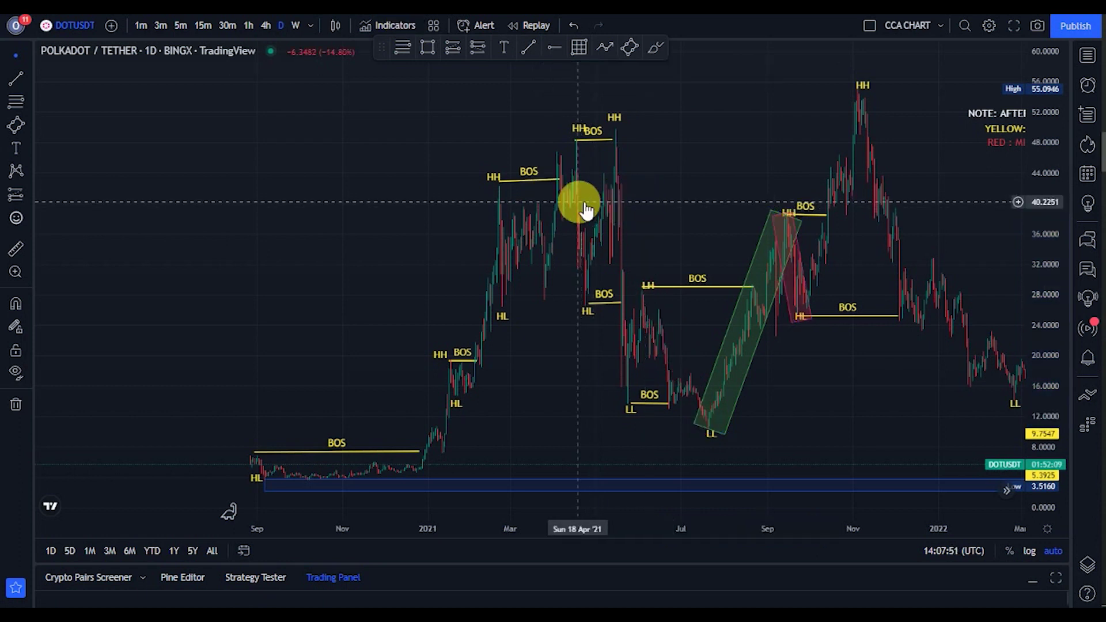
left_click_drag(652, 198, 482, 210)
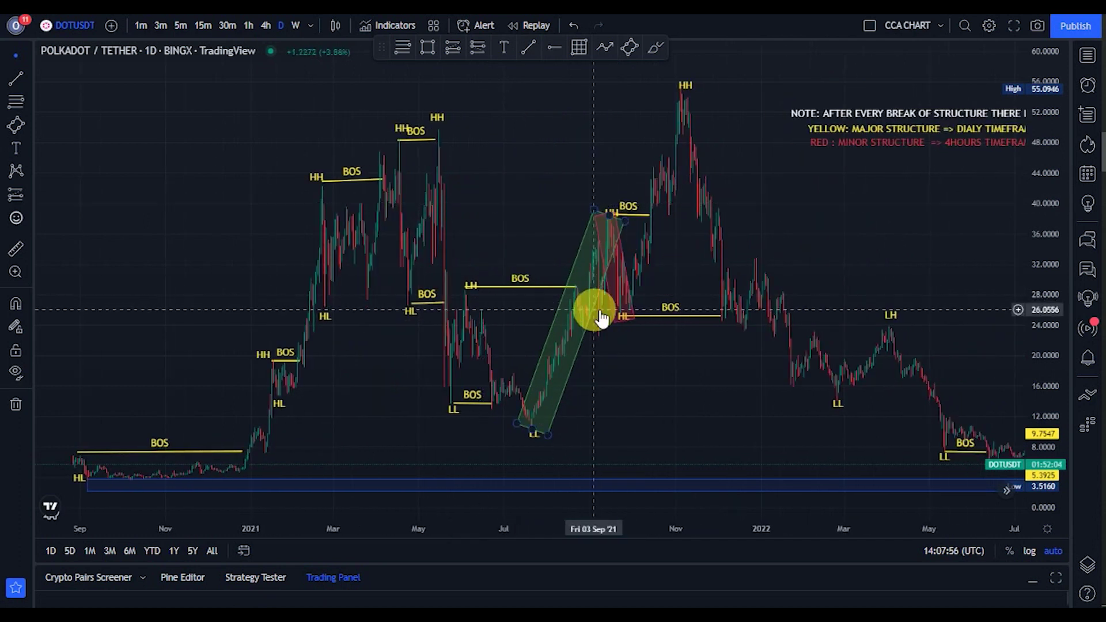
left_click_drag(599, 316, 688, 199)
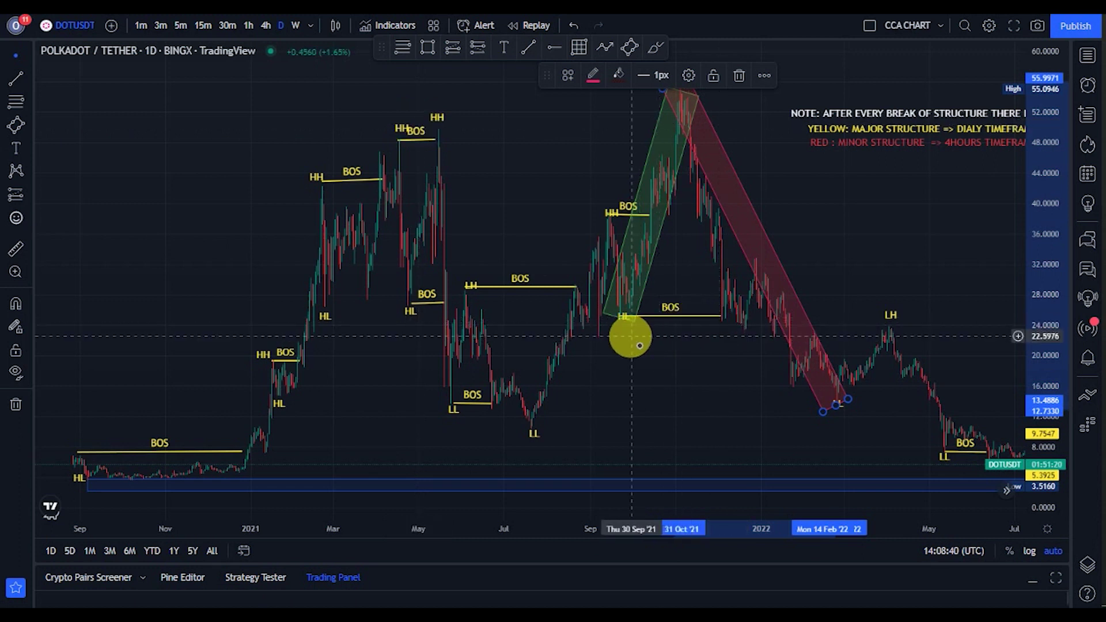
left_click(580, 227)
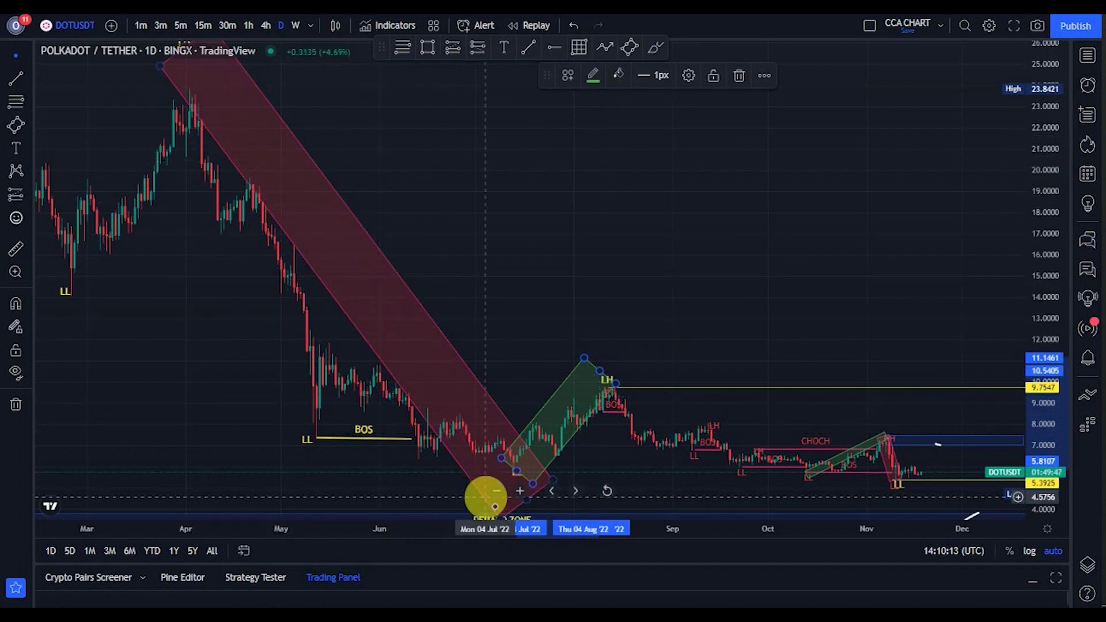
Step: Show later candles, nudge the yellow level down slightly, and switch to the 4h timeframe
left_click_drag(548, 299, 401, 287)
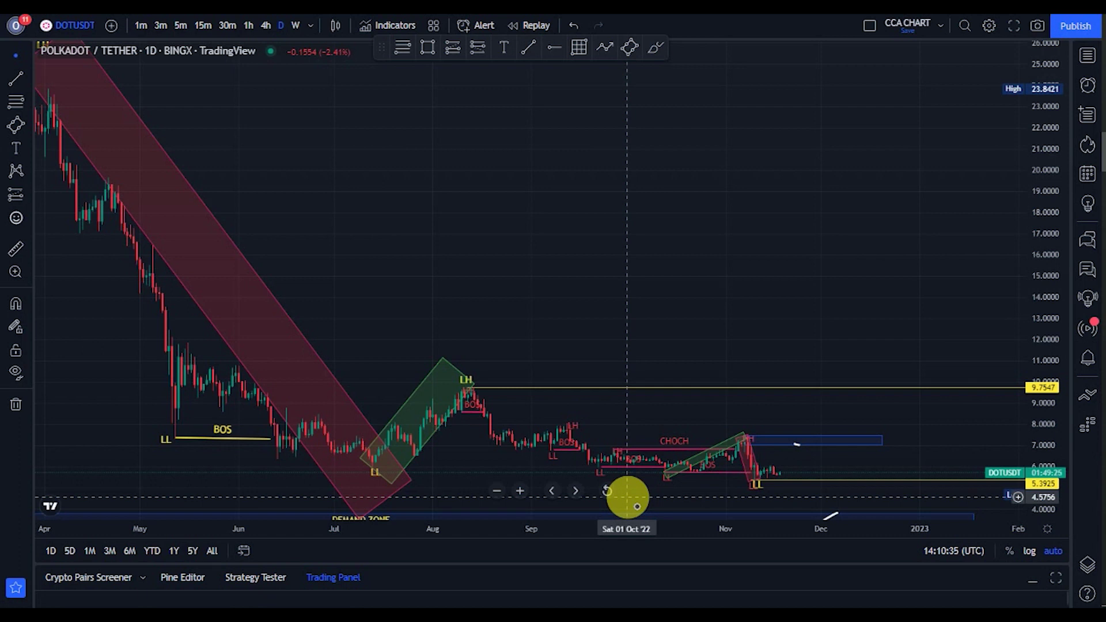
left_click_drag(487, 389, 485, 390)
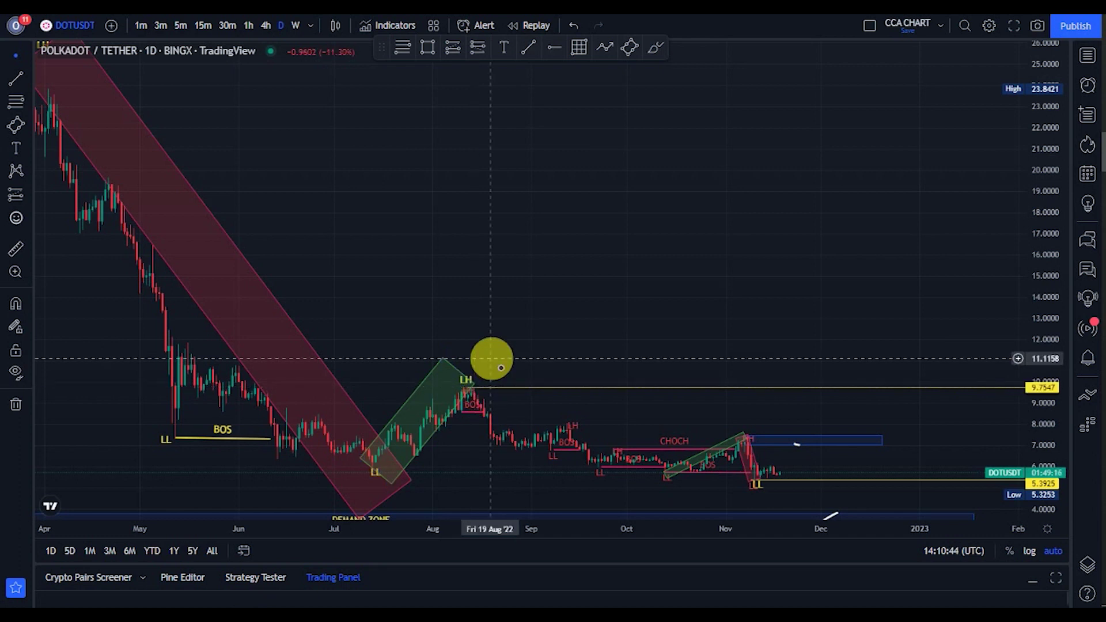
left_click(266, 25)
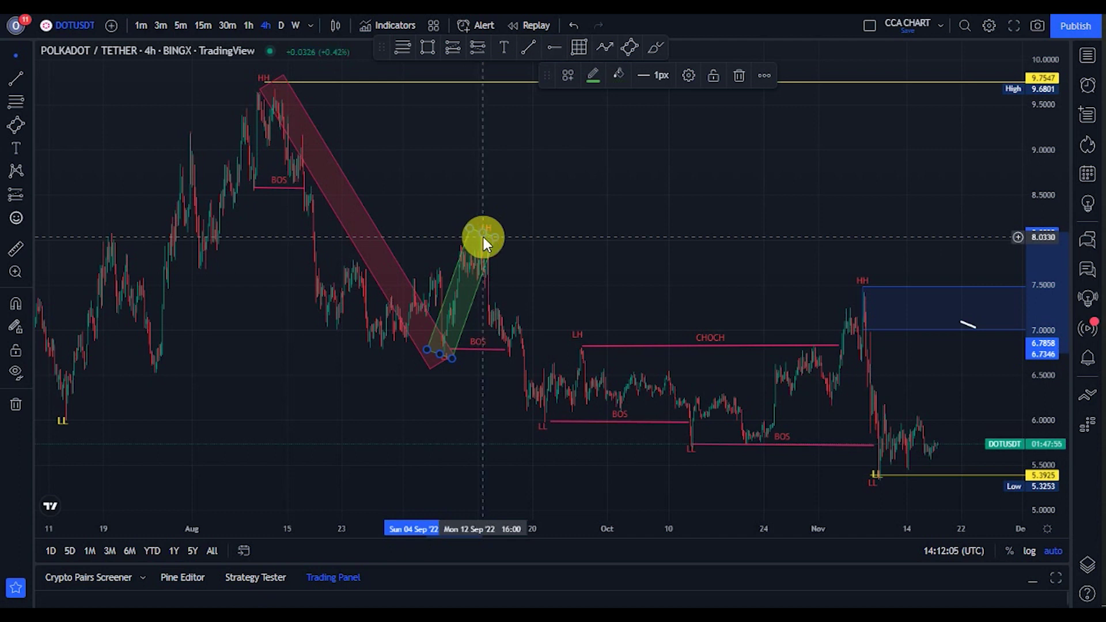
Step: Move the red channel onto the late-September drop
left_click_drag(414, 267, 417, 267)
right_click(396, 260)
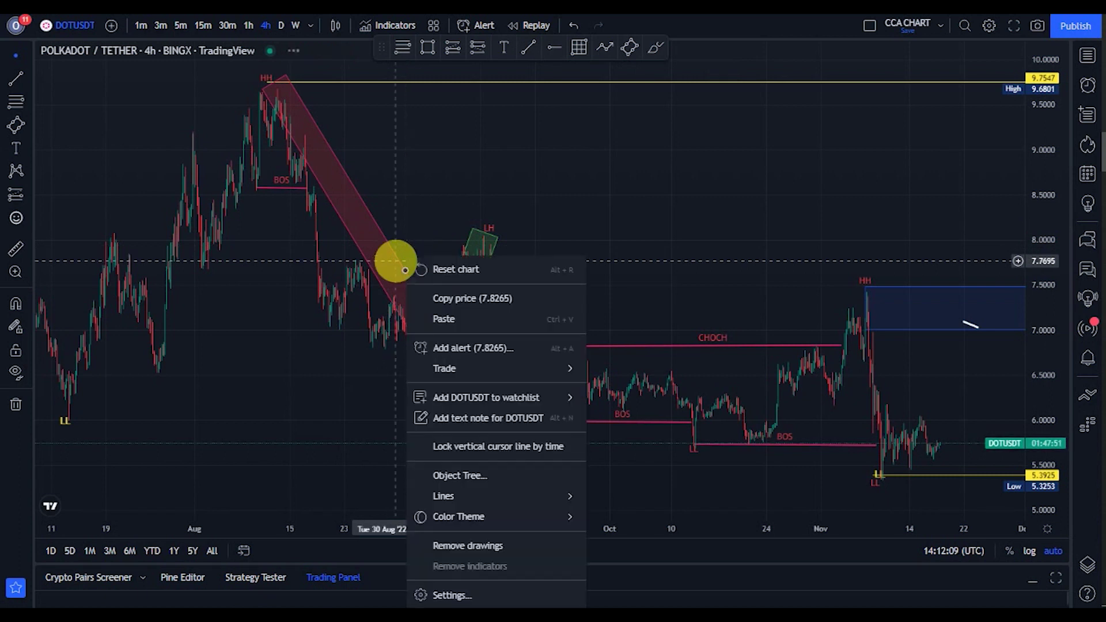
left_click(391, 249)
mouse_move(390, 249)
left_mouse_down()
mouse_move(484, 288)
mouse_move(579, 352)
mouse_move(555, 353)
mouse_move(470, 302)
mouse_move(572, 383)
left_mouse_up()
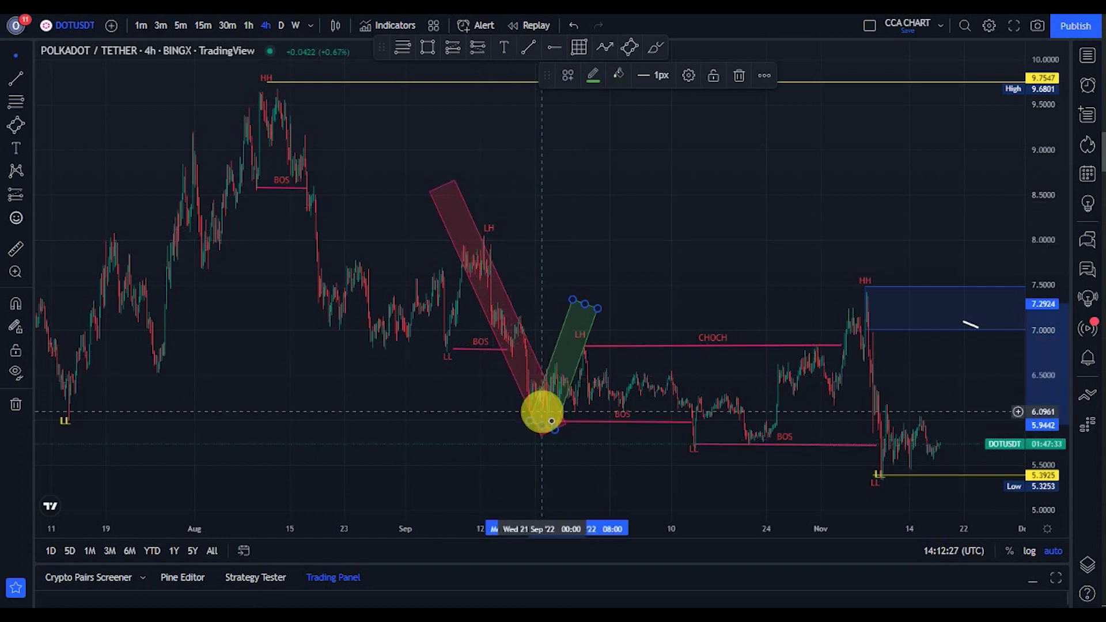
Step: Lower the green channel's top to the CHOCH line, end red at the October low, and start green there
left_click_drag(586, 303, 584, 337)
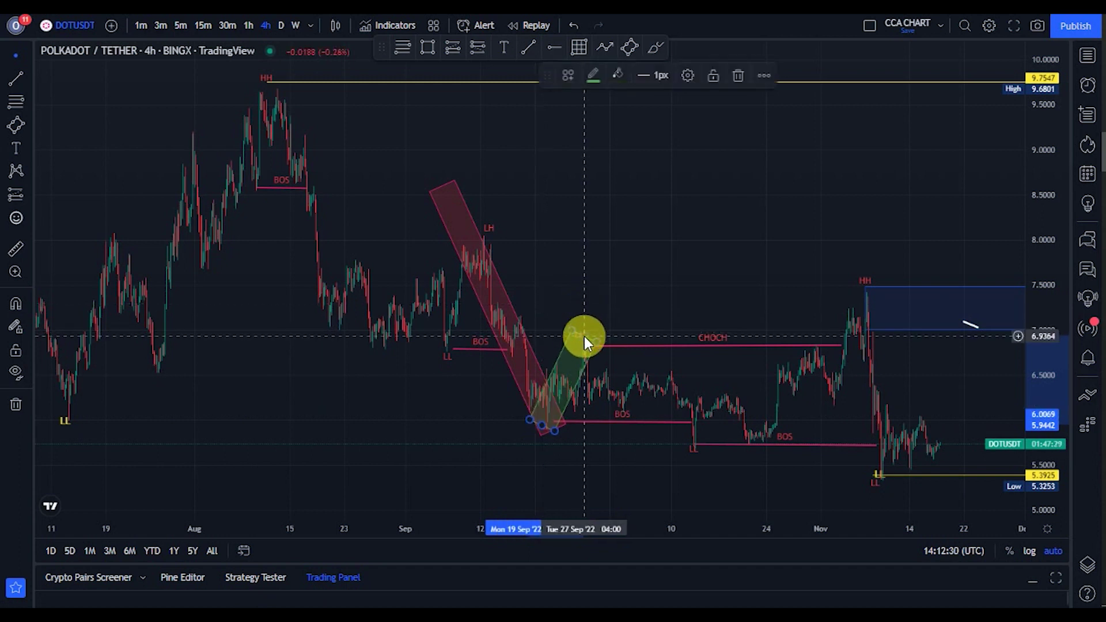
left_click(537, 331)
mouse_move(537, 331)
left_mouse_down()
mouse_move(545, 321)
mouse_move(606, 334)
mouse_move(653, 359)
mouse_move(648, 382)
left_mouse_up()
right_click(545, 322)
left_click(532, 309)
left_click_drag(682, 505, 717, 461)
left_click_drag(593, 387, 741, 420)
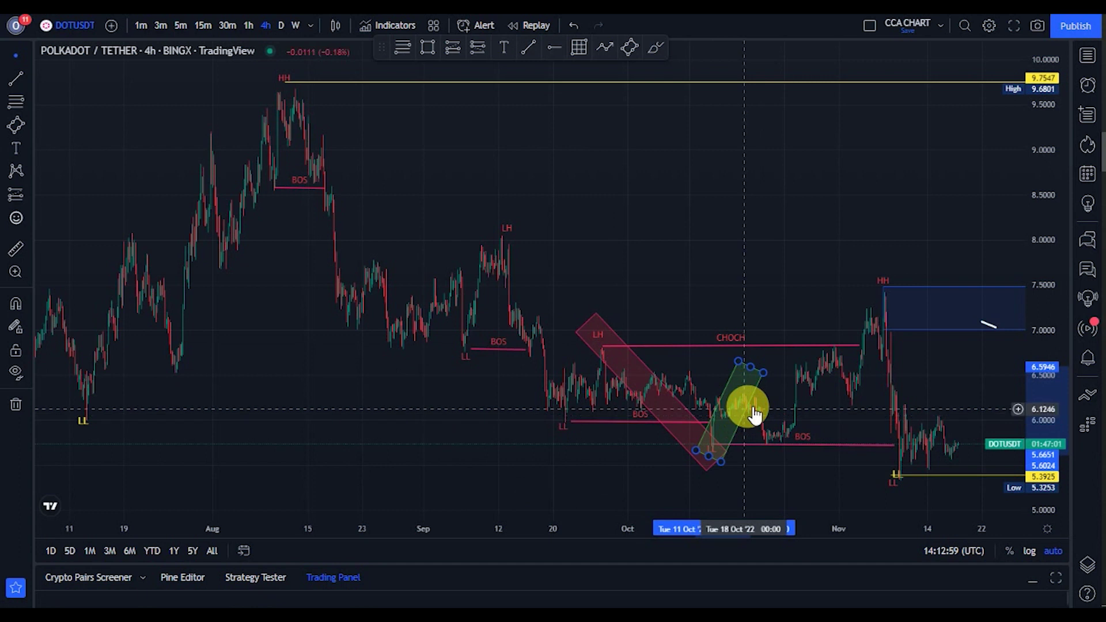
Step: Extend the green channel's upper end to the early-November HH at the blue supply zone, then deselect it
key("super")
left_click(701, 313)
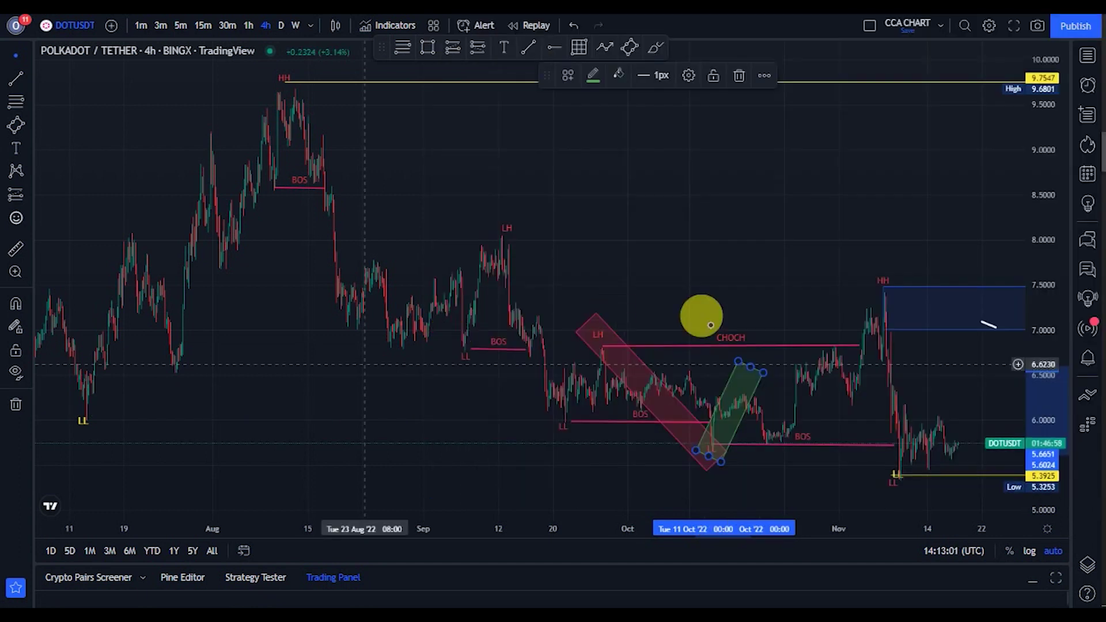
left_click(750, 370)
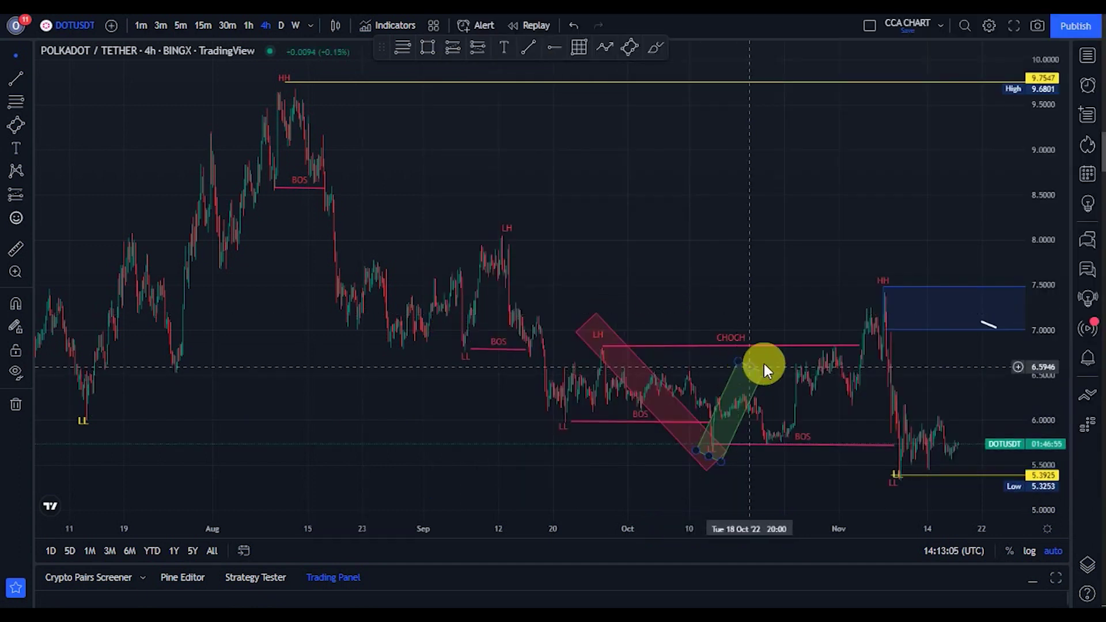
left_click_drag(750, 367, 887, 286)
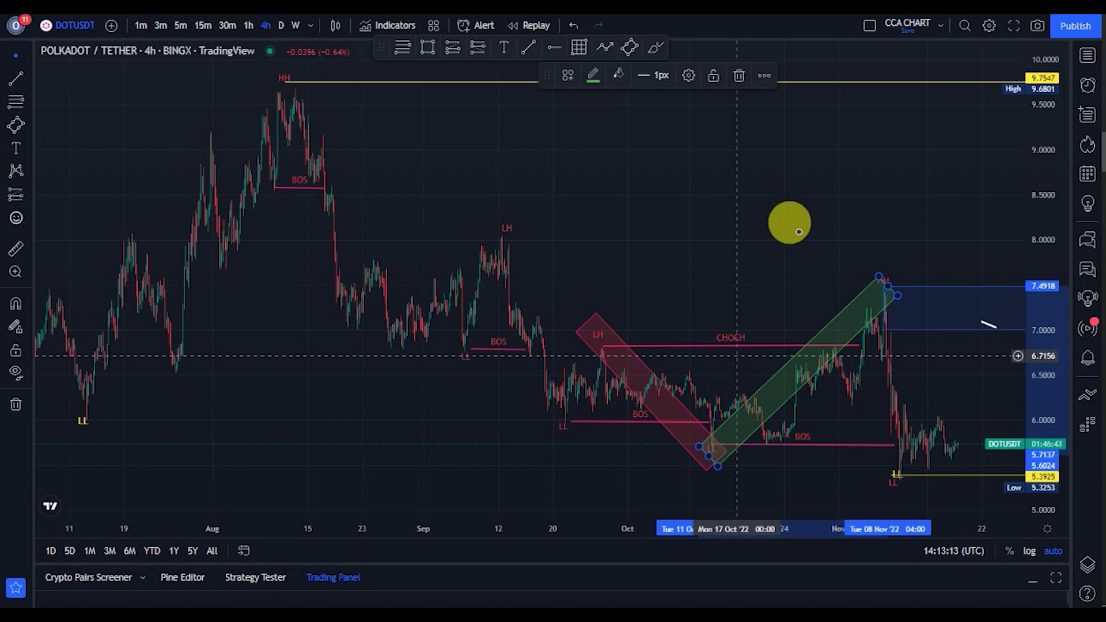
right_click(849, 236)
left_click(861, 247)
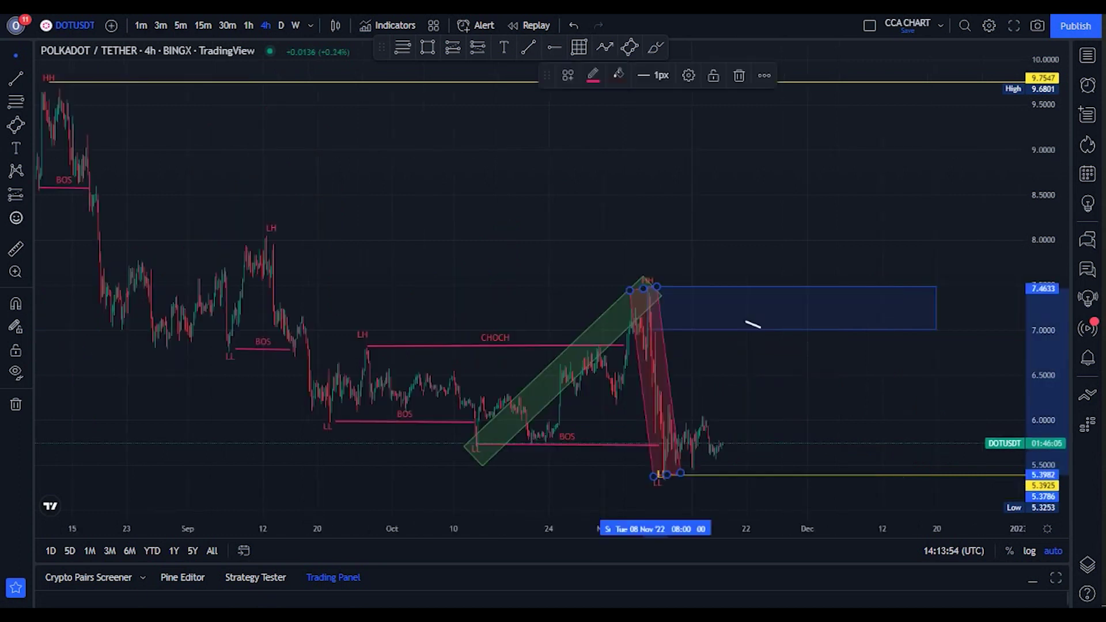
Step: Fit the red channel from the November HH down to the LL, then zoom out
left_click(706, 77)
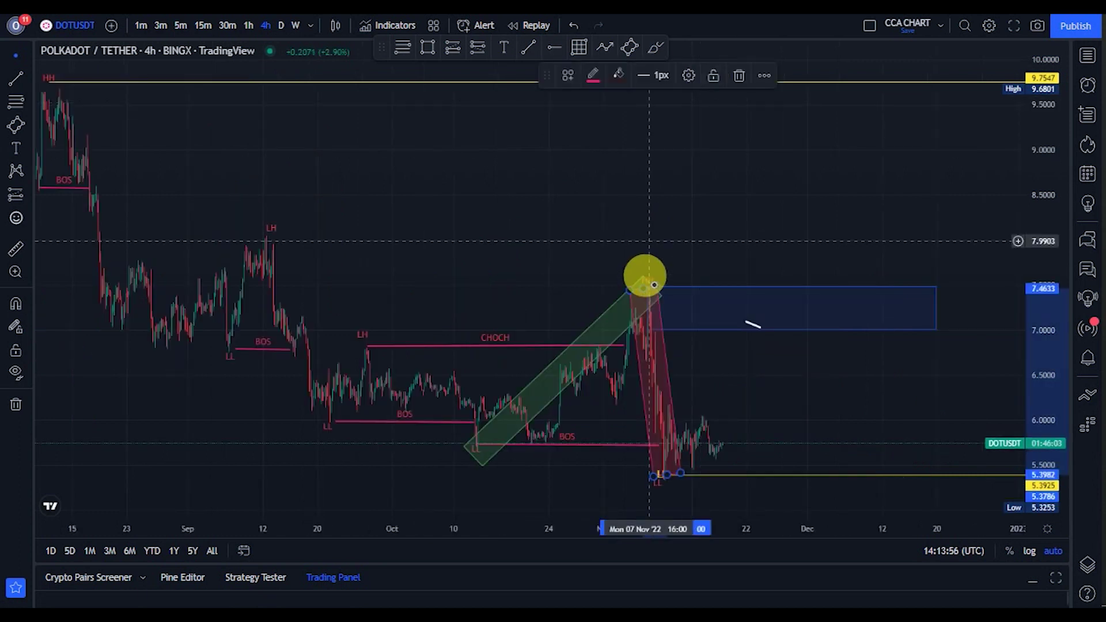
mouse_move(657, 282)
left_mouse_down()
mouse_move(652, 366)
mouse_move(669, 447)
mouse_move(691, 435)
left_mouse_up()
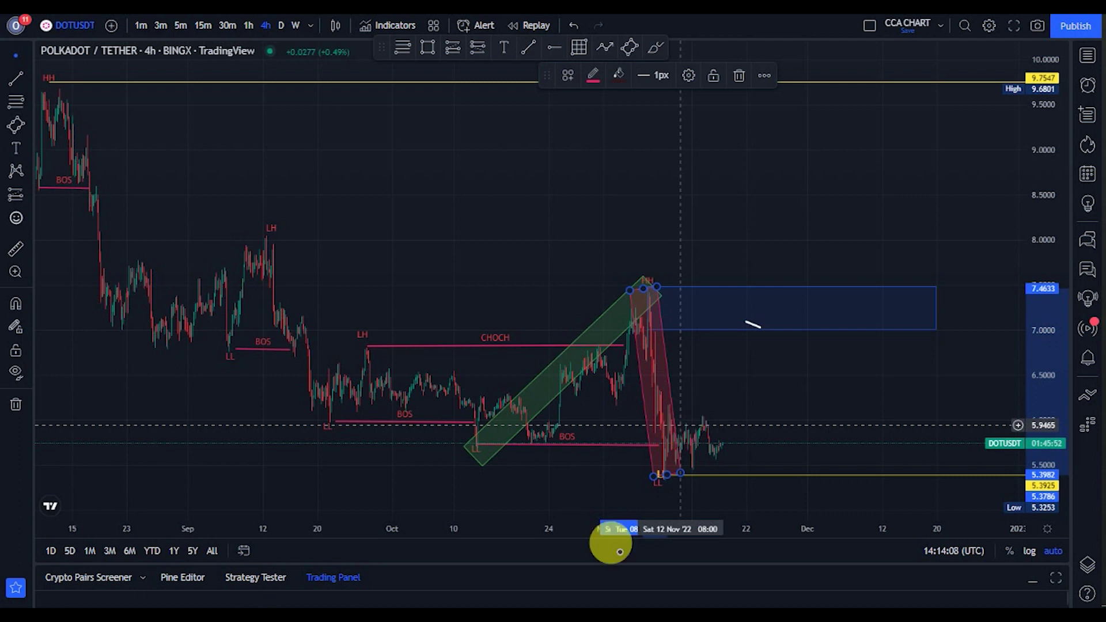
mouse_move(490, 515)
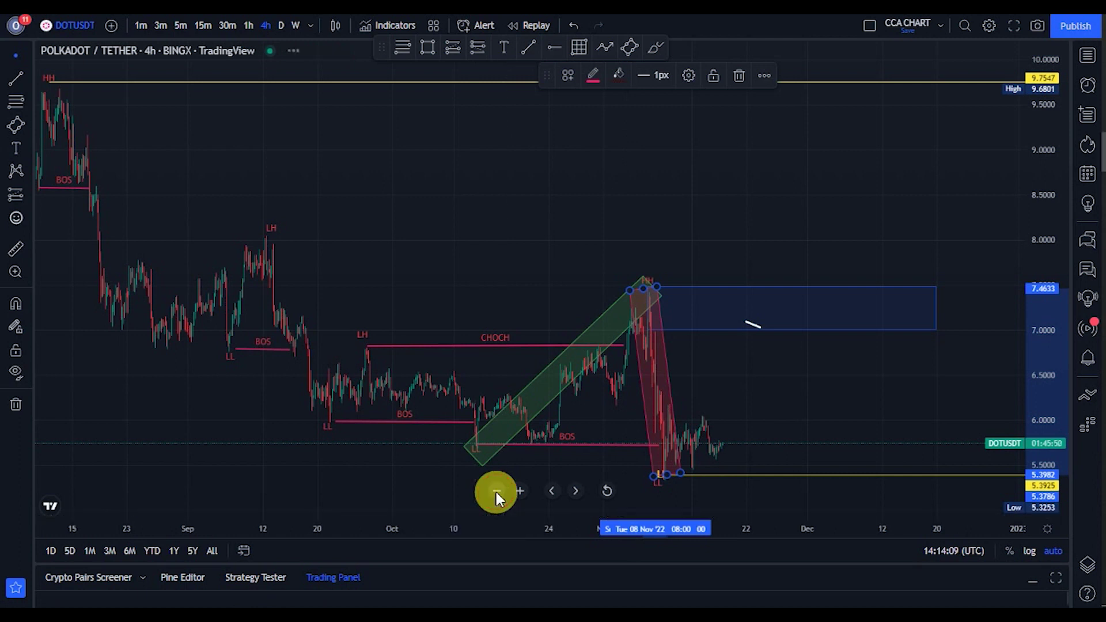
left_click(496, 492)
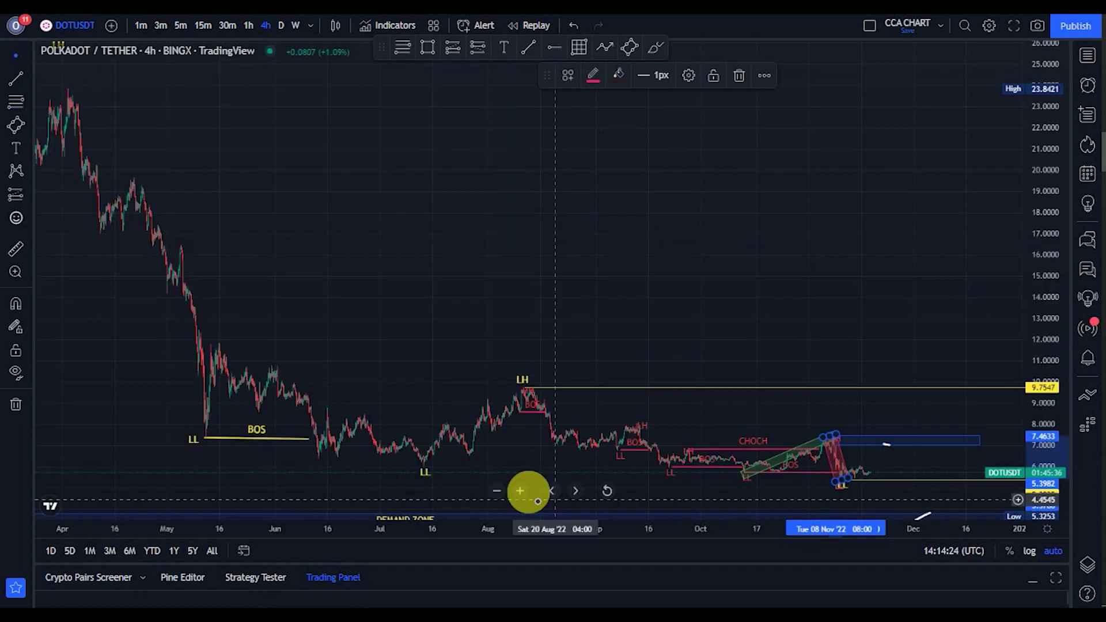
Step: Zoom in twice and shift the white projected price curve into place under the SUPPLY ZONE label
left_click(521, 492)
left_click(521, 492)
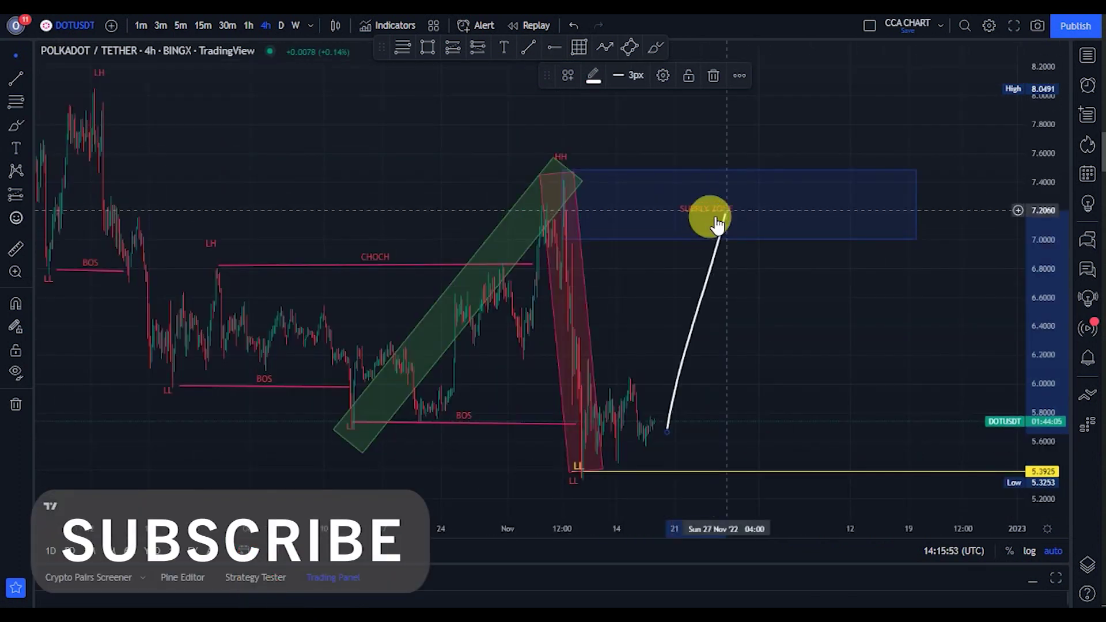
mouse_move(718, 225)
left_mouse_down()
mouse_move(723, 209)
mouse_move(735, 216)
mouse_move(703, 224)
left_mouse_up()
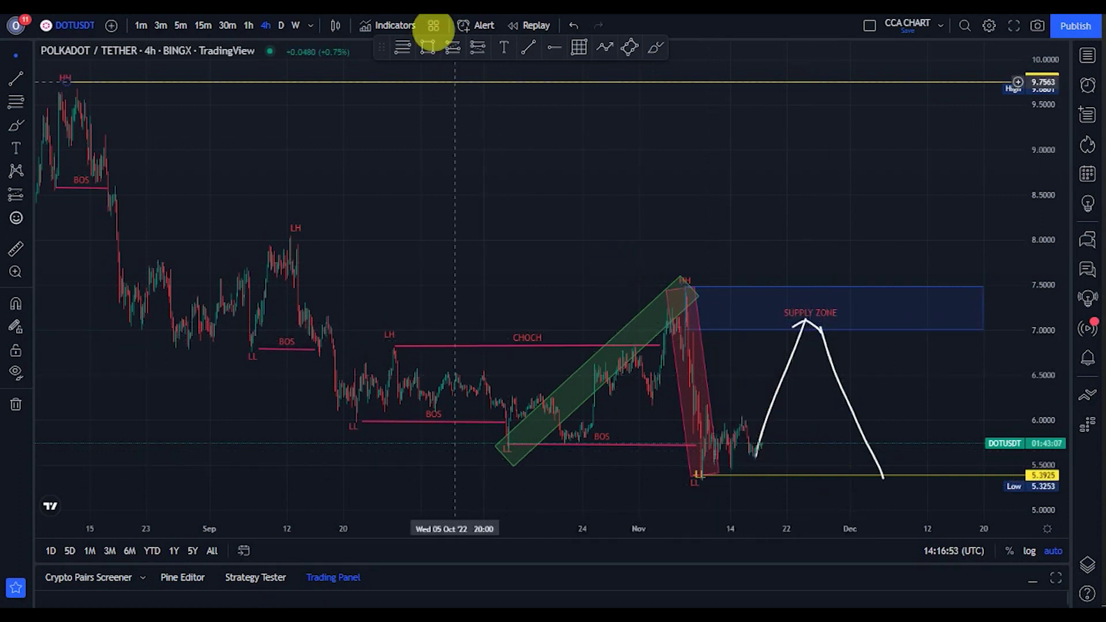
Step: Draw a white brush stroke from the 5.39 line down into the DEMAND ZONE
left_click(656, 48)
scroll(662, 173, "down", 5)
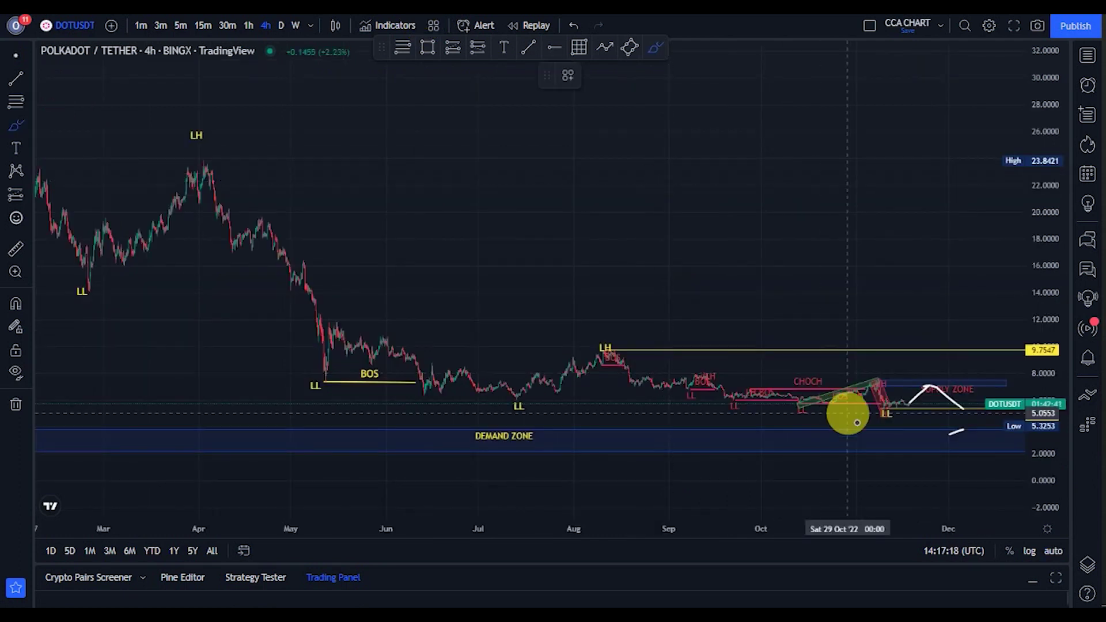
mouse_move(959, 412)
left_mouse_down()
mouse_move(990, 450)
mouse_move(992, 437)
mouse_move(984, 473)
left_mouse_up()
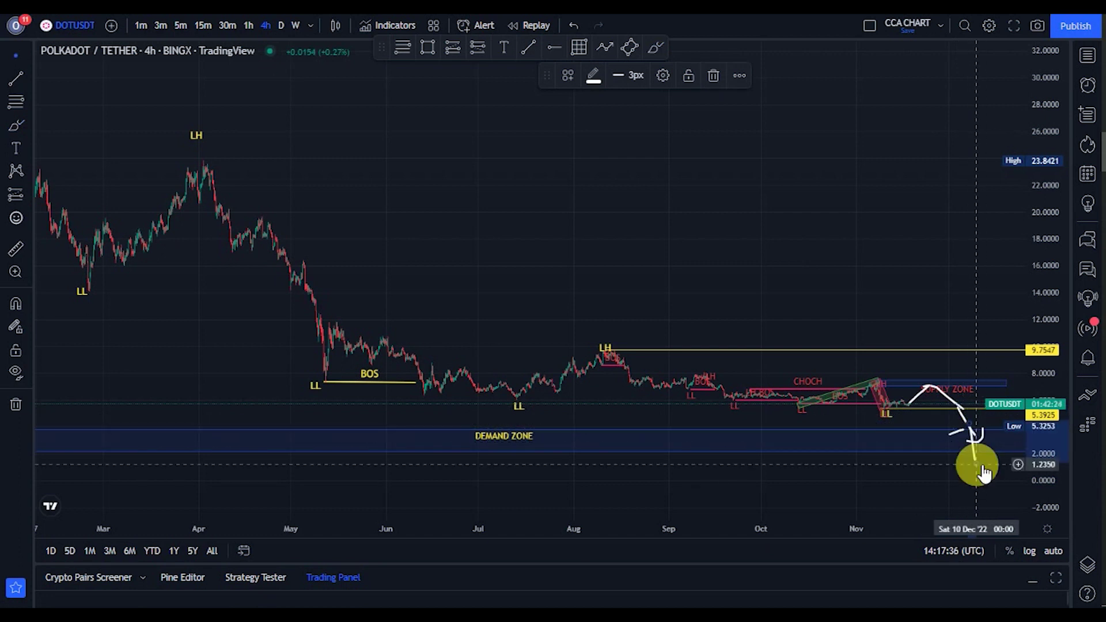